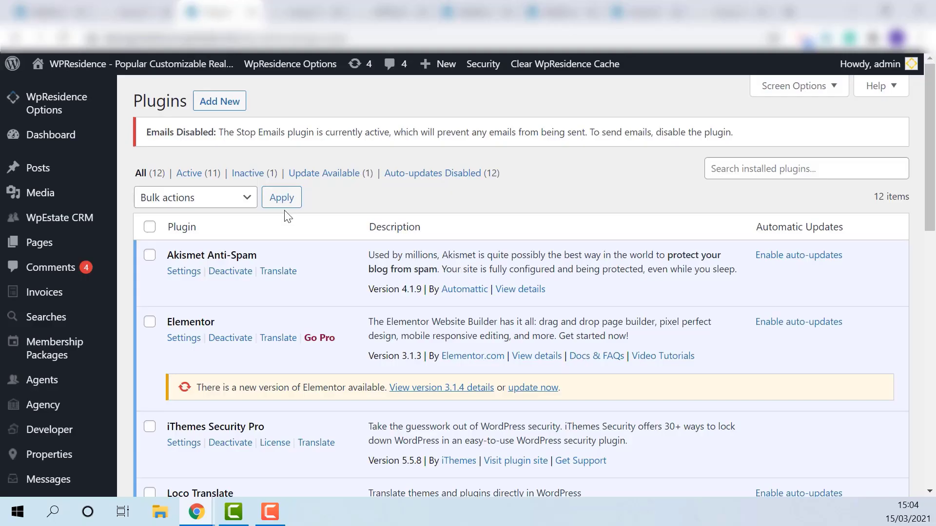
# - Find and highlight the Loco Translate plugin name in the plugin list
pyautogui.scroll(-10, 373, 299)
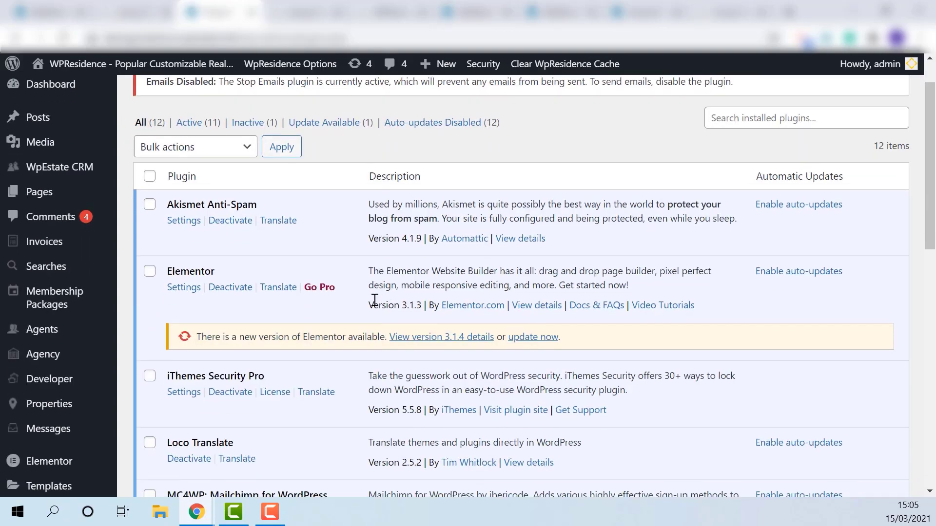
pyautogui.scroll(-5, 375, 304)
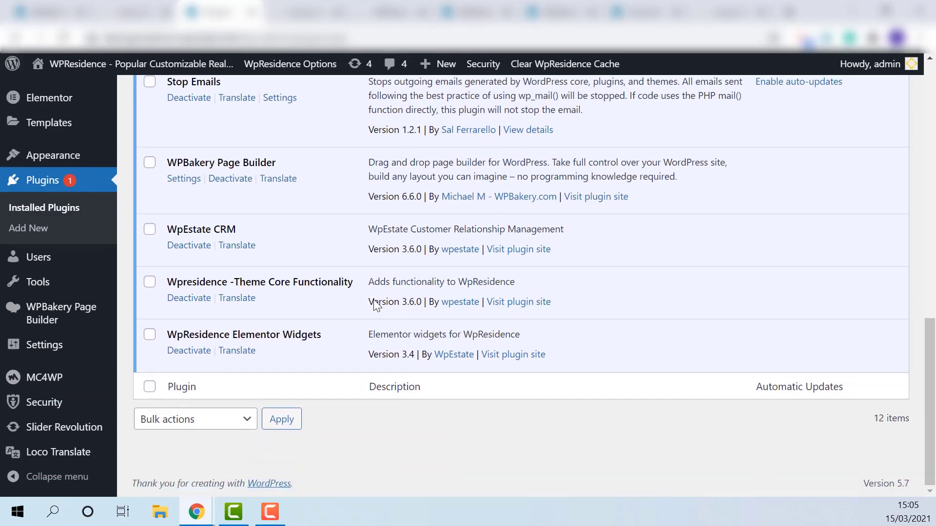
pyautogui.scroll(5, 375, 304)
pyautogui.scroll(3, 153, 187)
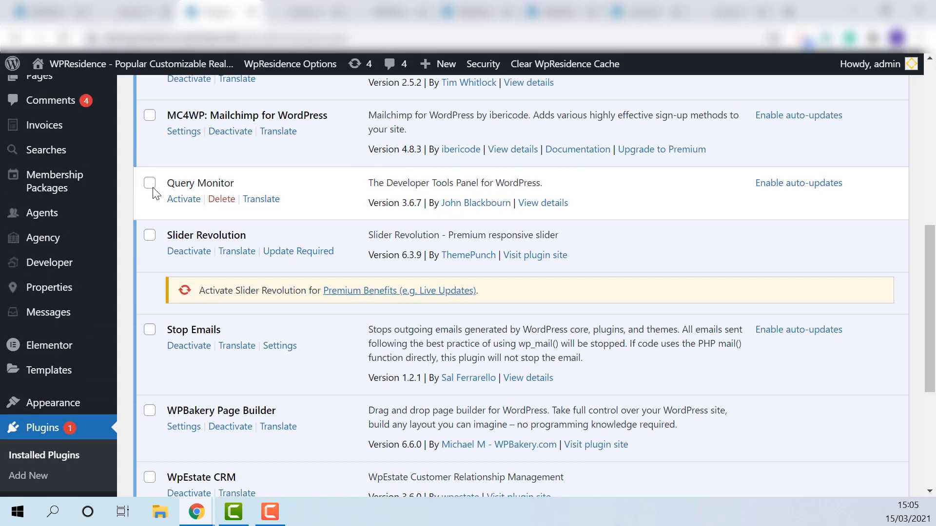
pyautogui.moveTo(160, 179); pyautogui.dragTo(240, 179)
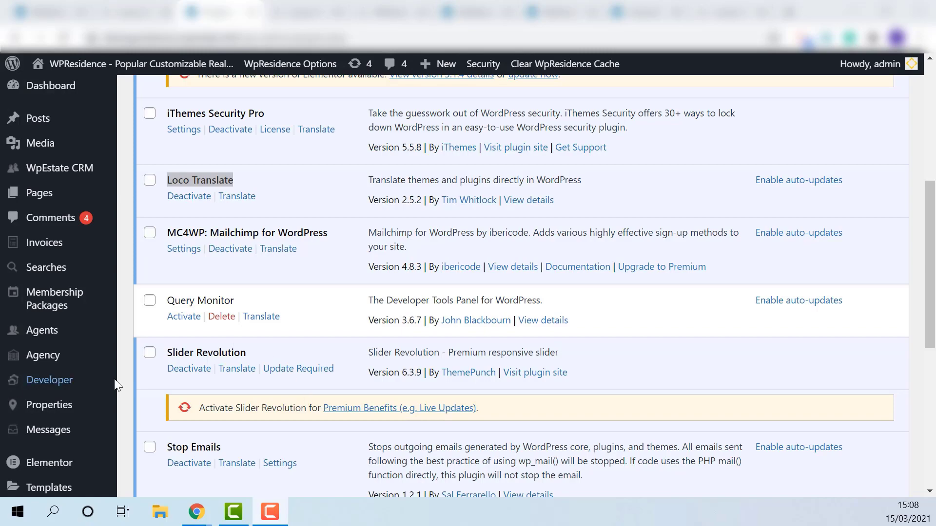
# - Open the WpResidence active-theme bundle from the Loco Translate Home page
pyautogui.scroll(-7, 95, 372)
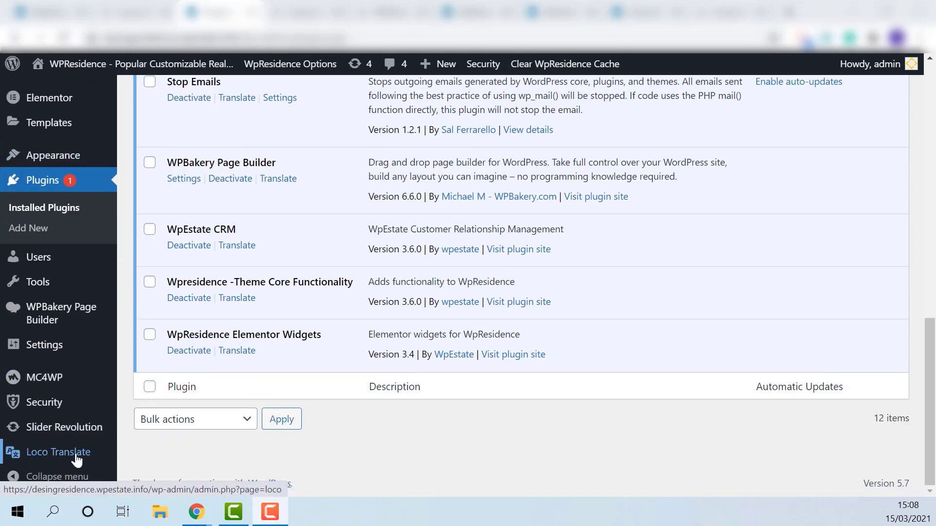
pyautogui.moveTo(96, 455)
pyautogui.click(146, 325)
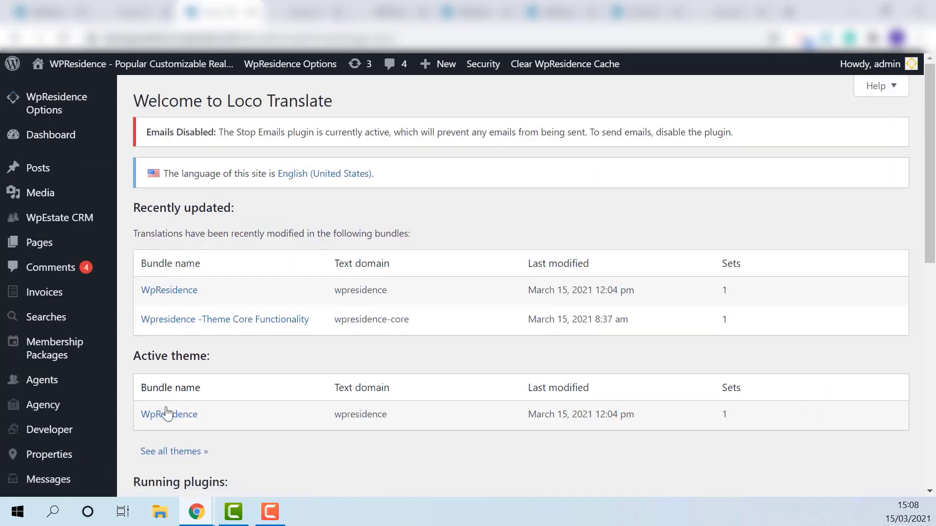
pyautogui.scroll(-1, 168, 411)
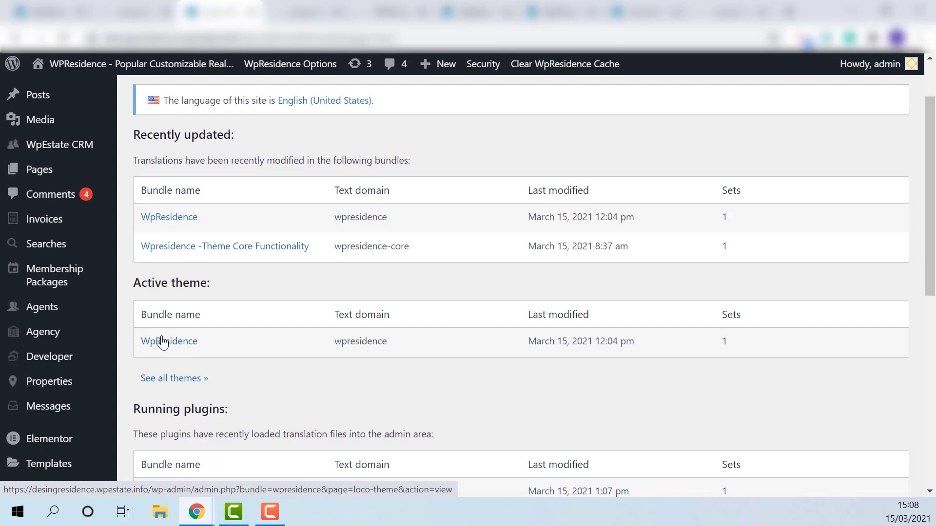
pyautogui.click(163, 341)
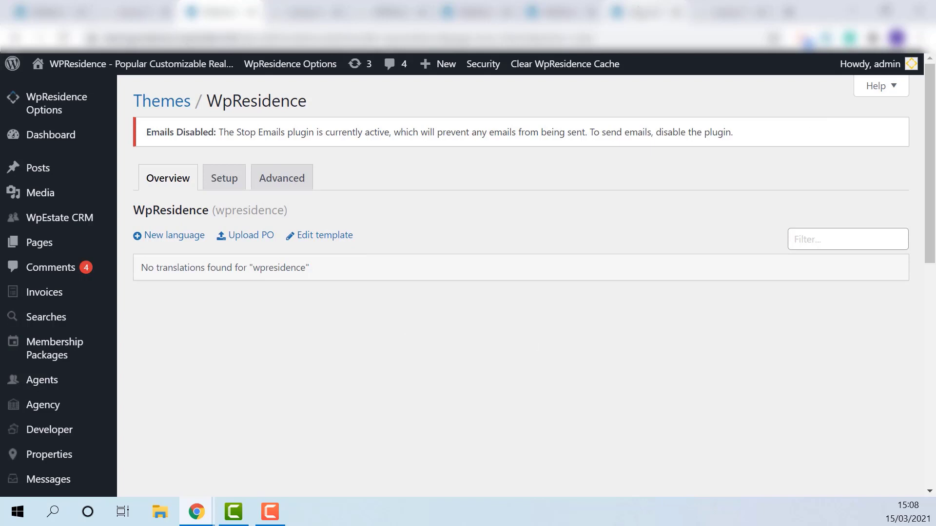
# - Confirm in General Settings that Site Language is English (United States)
pyautogui.click(644, 12)
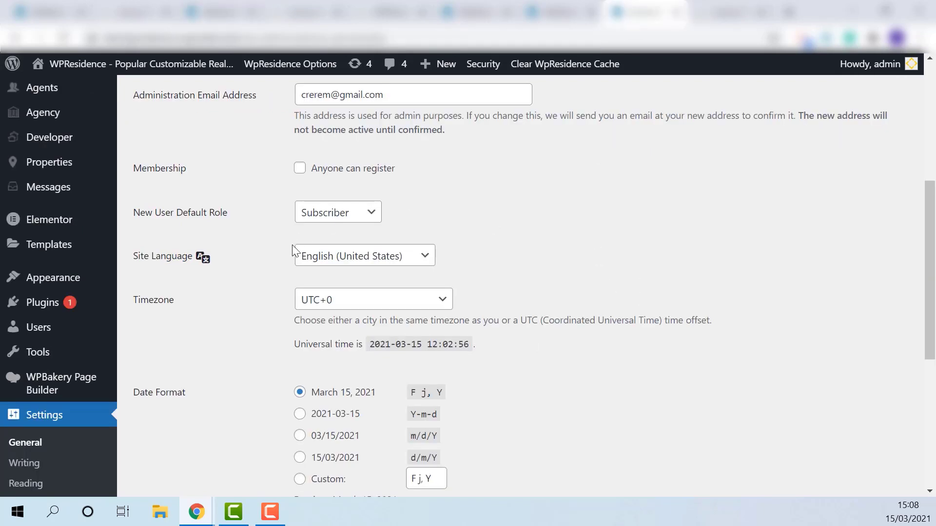
pyautogui.click(312, 262)
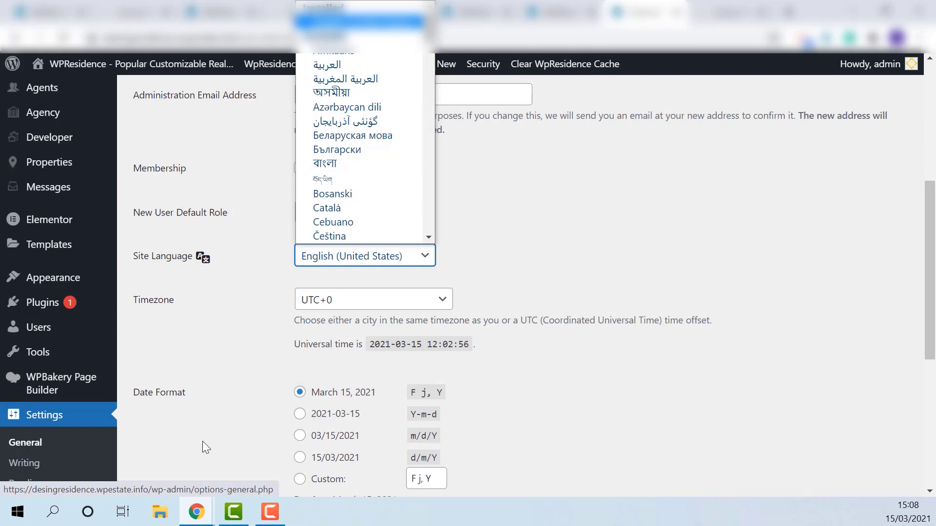
pyautogui.click(235, 430)
# - Create a new English (United States) en_US translation for the WpResidence theme
pyautogui.click(219, 12)
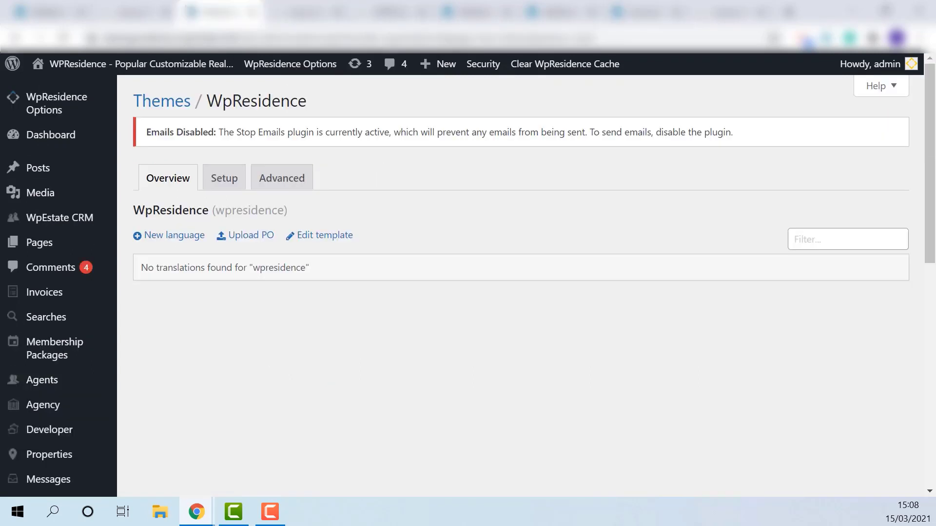
pyautogui.click(171, 236)
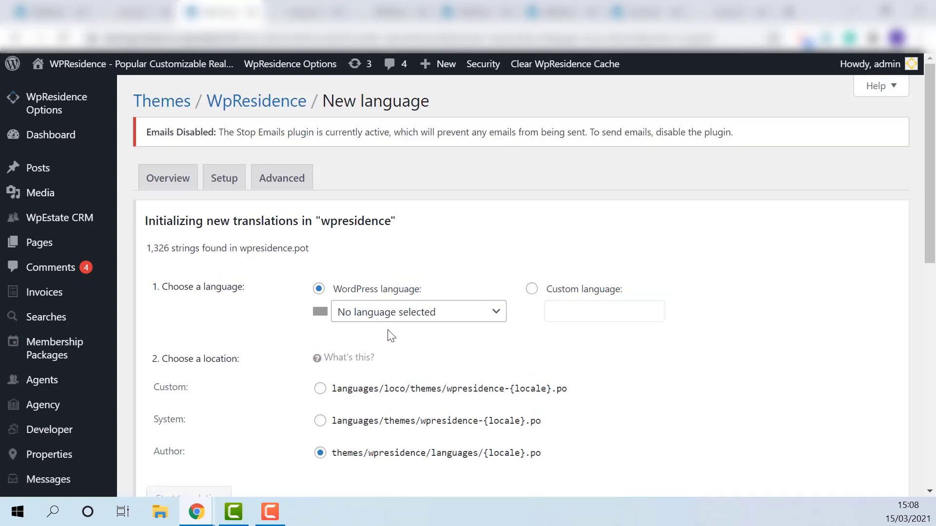
pyautogui.click(373, 315)
pyautogui.click(383, 51)
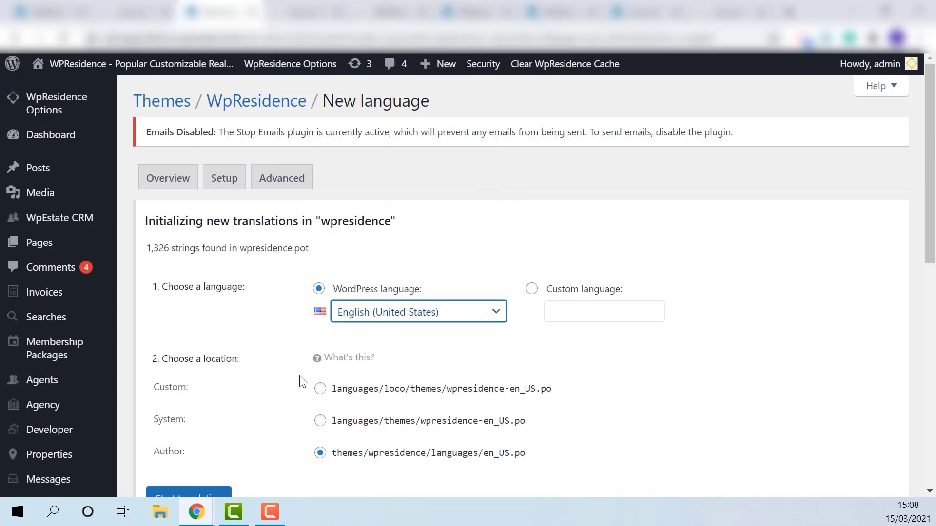
pyautogui.scroll(-3, 246, 383)
pyautogui.click(178, 393)
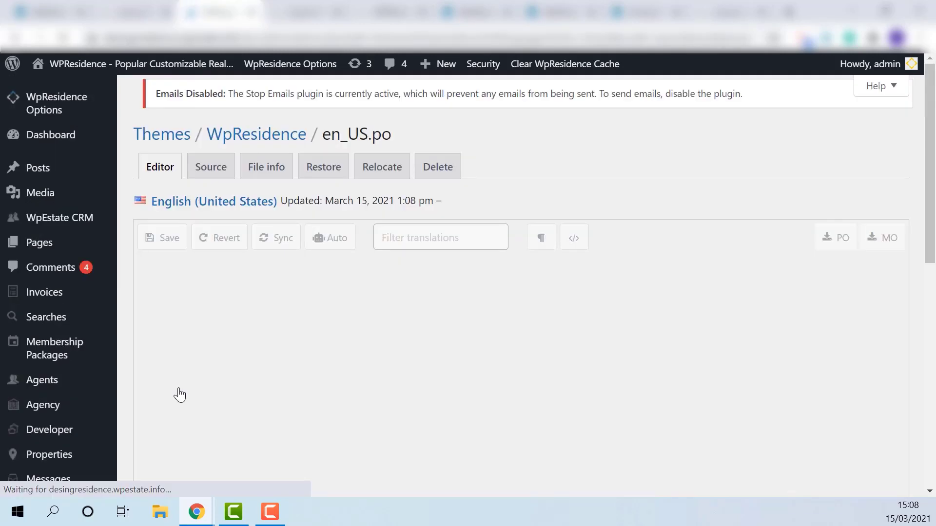
# - Filter the theme strings for 'Zip' and select the Zip string
pyautogui.scroll(-3, 179, 393)
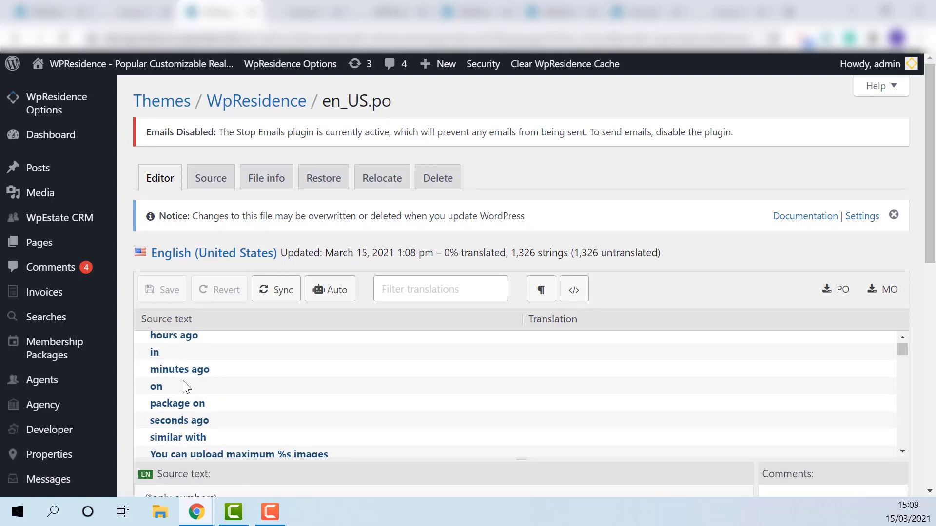
pyautogui.click(465, 291)
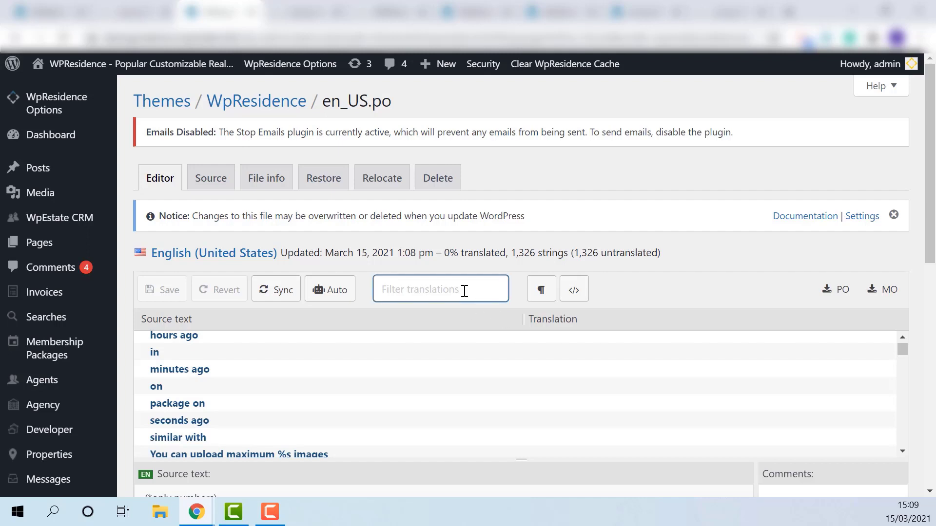
pyautogui.write('Zip')
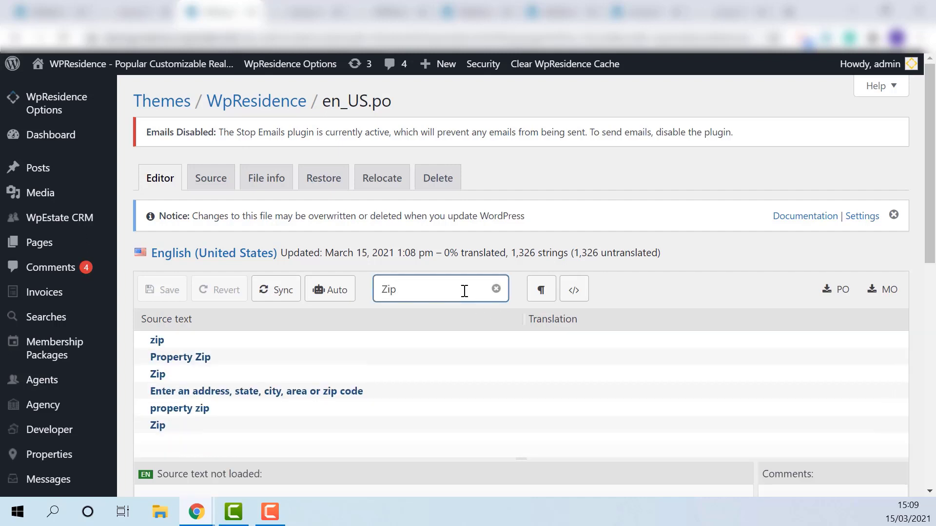
pyautogui.click(177, 376)
# - Translate 'Zip' as 'Postal code' and save the translation file
pyautogui.scroll(-1, 176, 373)
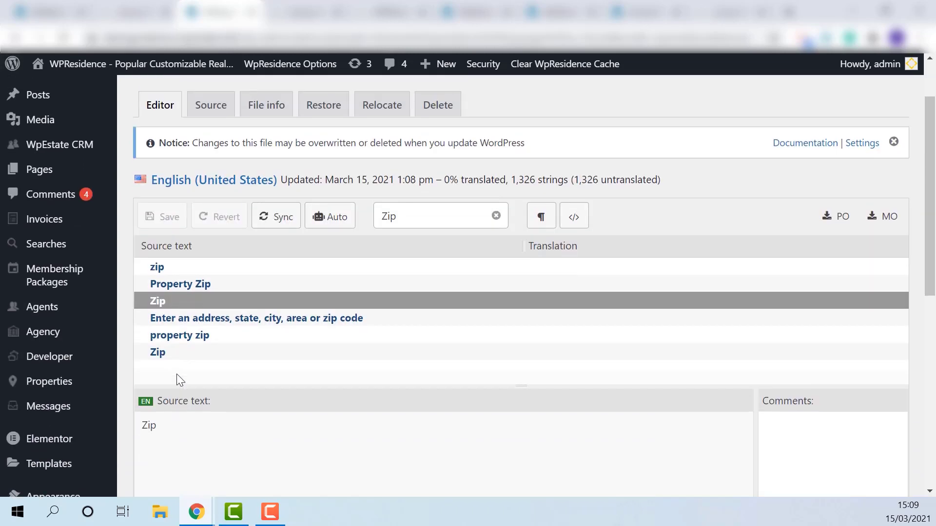
pyautogui.scroll(-4, 222, 317)
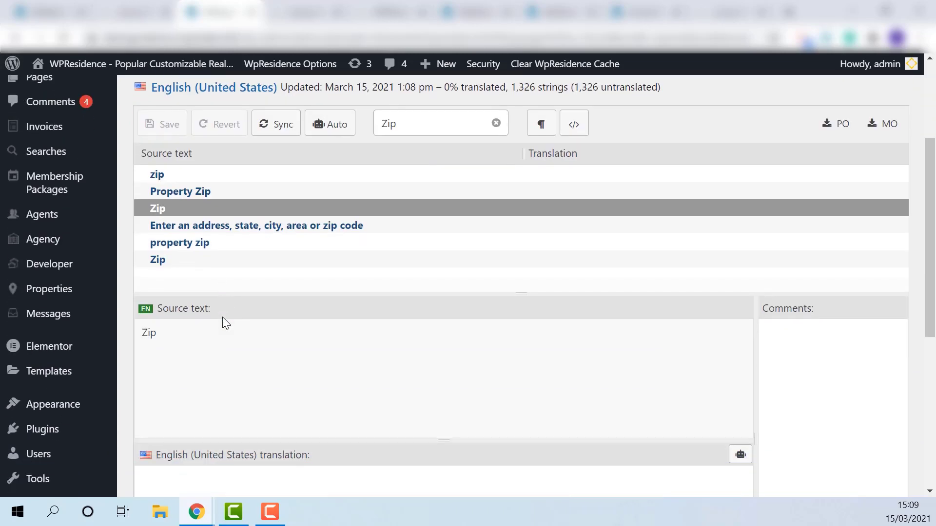
pyautogui.click(217, 389)
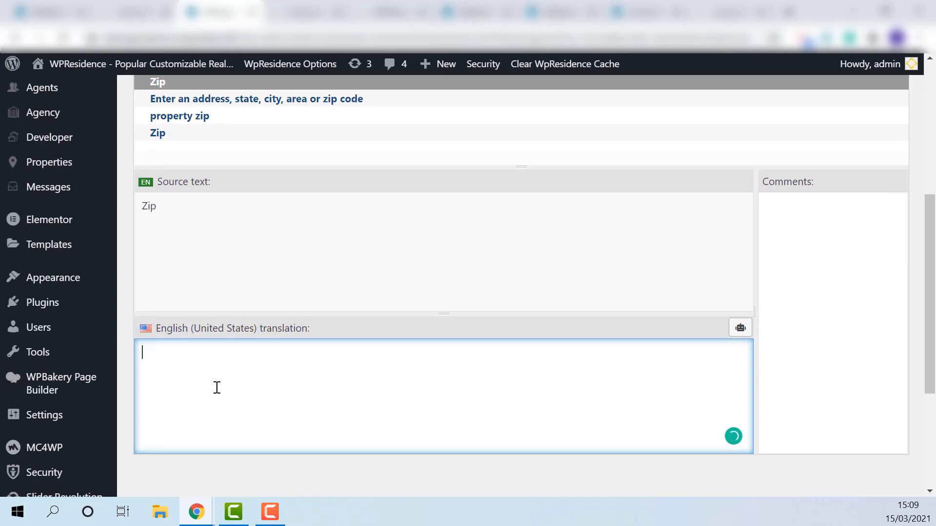
pyautogui.write('Po')
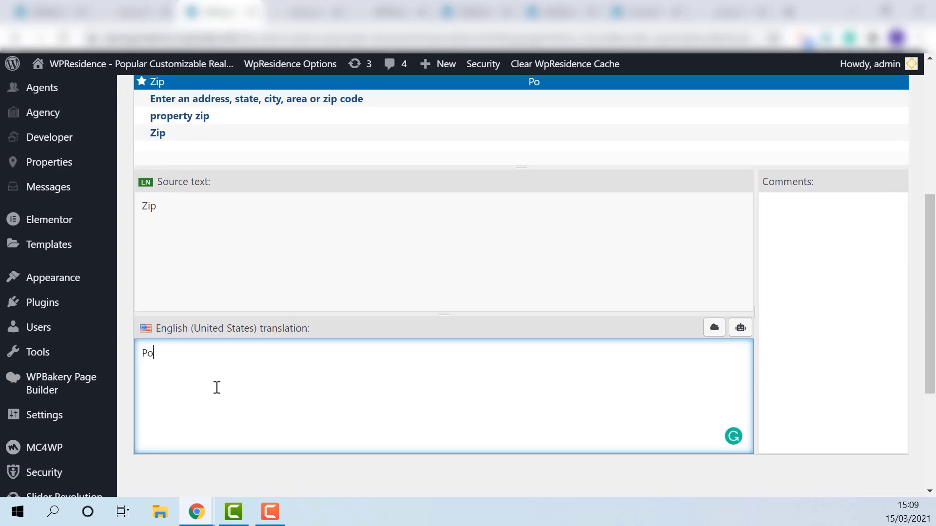
pyautogui.write('stal code')
pyautogui.scroll(2, 189, 300)
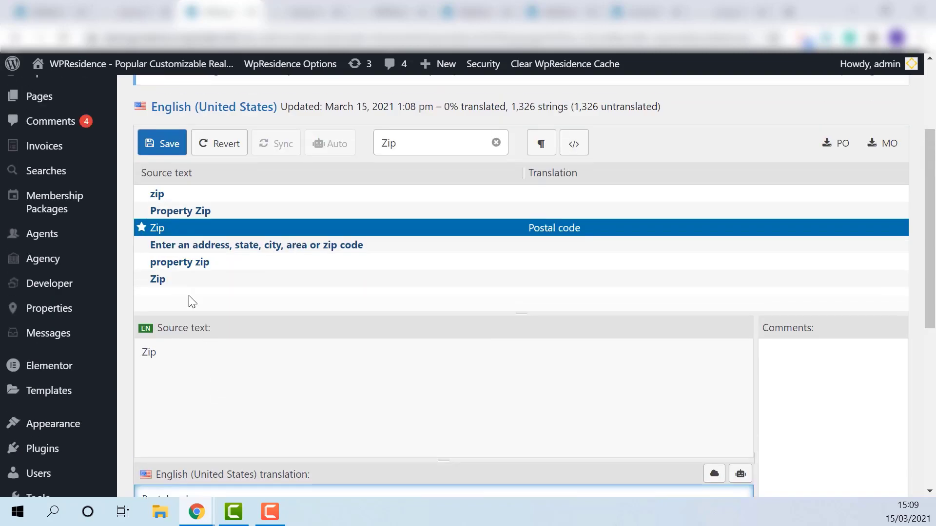
pyautogui.click(163, 142)
pyautogui.scroll(-1, 166, 153)
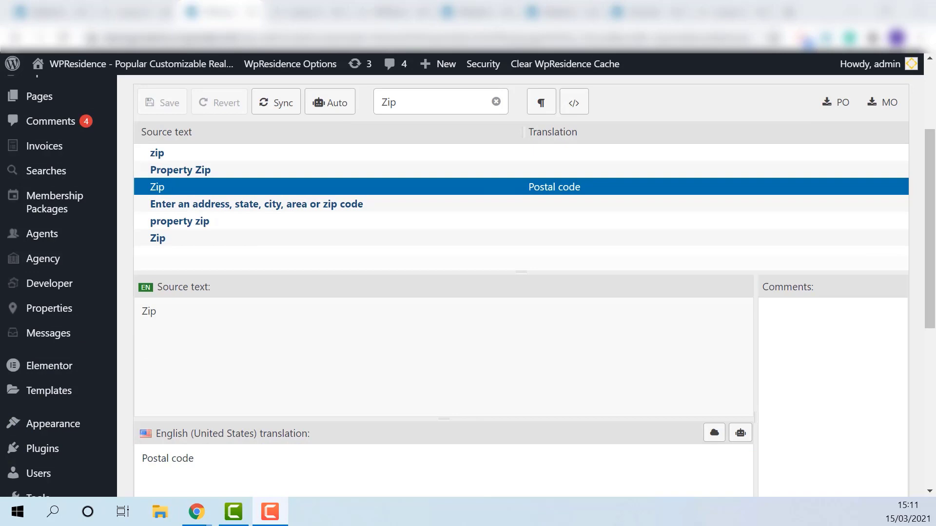
pyautogui.click(307, 12)
# - Reload the property page and verify its address shows 'Postal code: 1234'
pyautogui.click(63, 38)
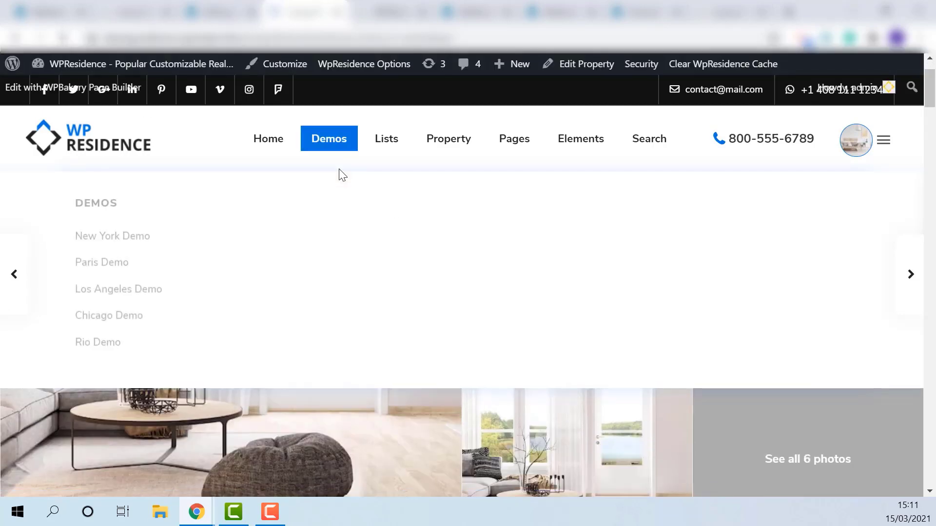
pyautogui.scroll(-10, 389, 447)
pyautogui.scroll(-7, 370, 341)
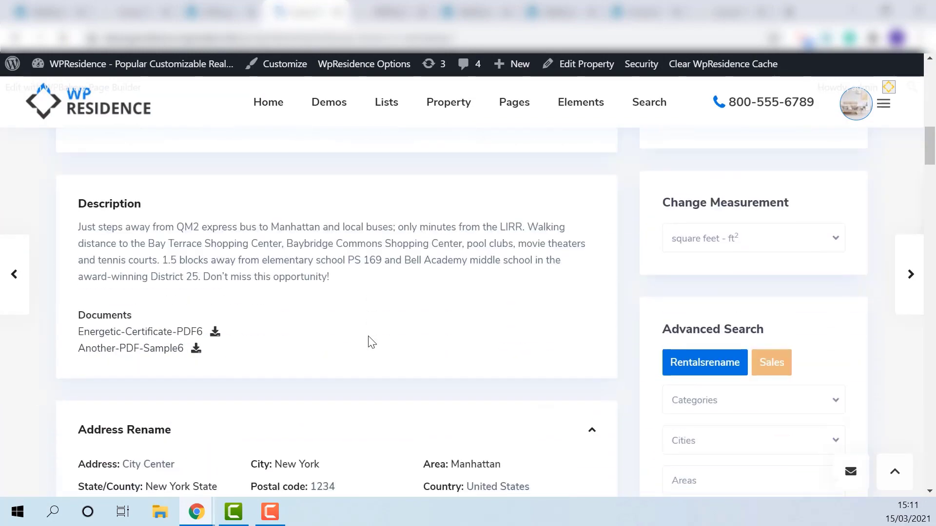
pyautogui.moveTo(242, 357); pyautogui.dragTo(304, 355)
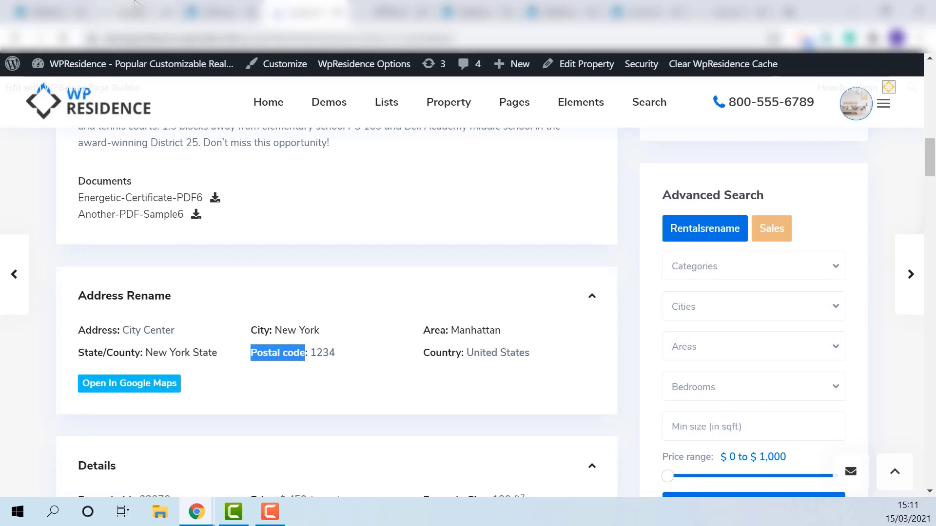
pyautogui.click(215, 10)
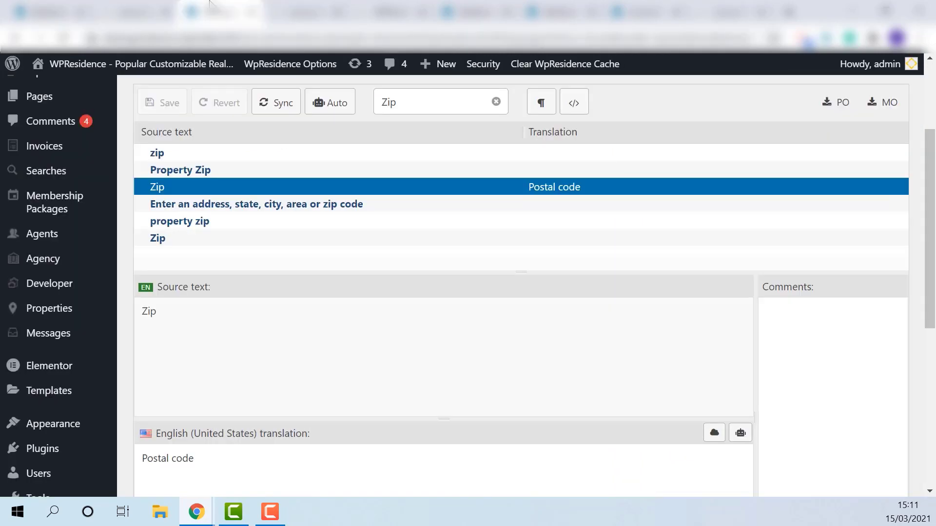
# - Open wpresidence-core-en_US.po of the Wpresidence -Theme Core Functionality plugin in the editor
pyautogui.scroll(-5, 210, 243)
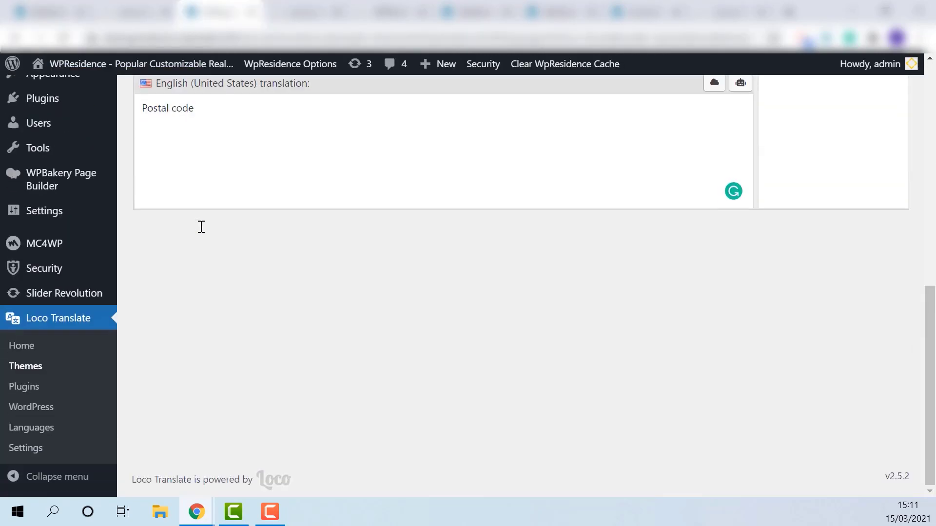
pyautogui.click(23, 388)
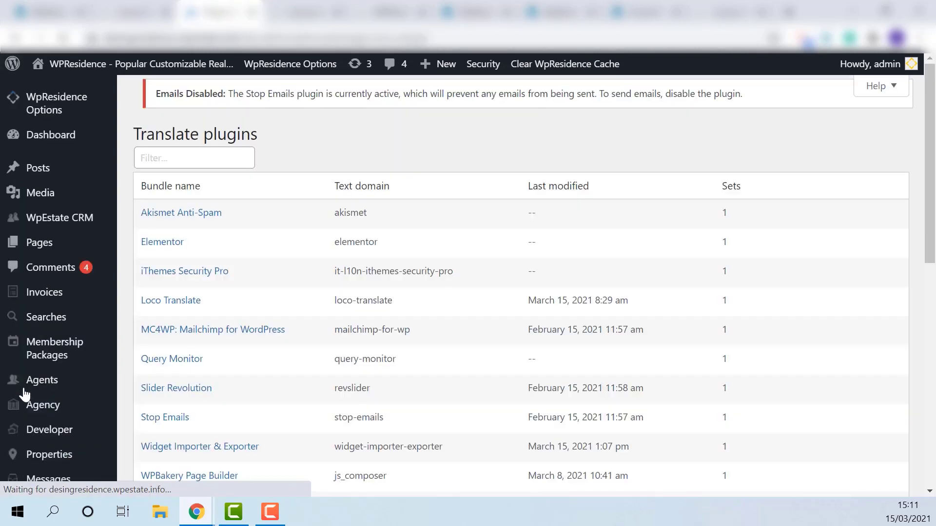
pyautogui.scroll(-5, 263, 347)
pyautogui.click(233, 261)
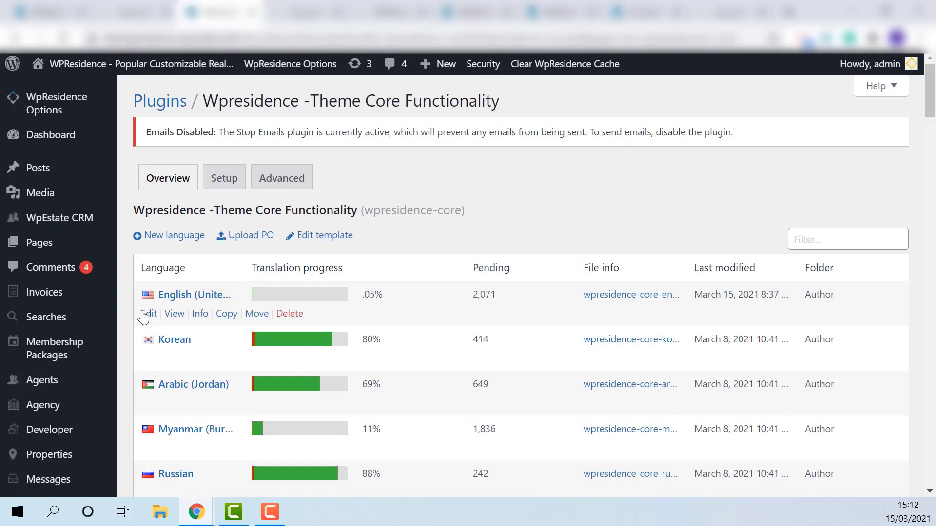
pyautogui.click(149, 315)
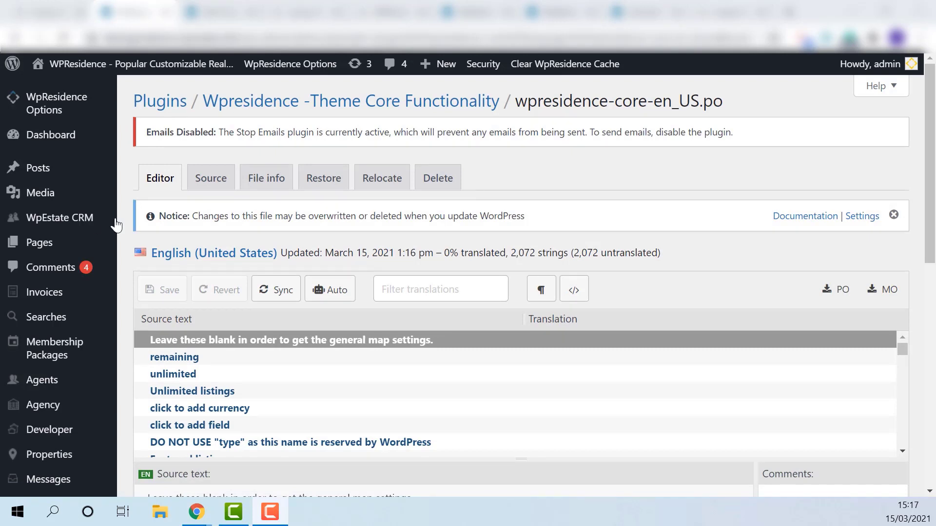
# - Filter the plugin strings for 'Price' and select the 'Price:' string
pyautogui.click(432, 289)
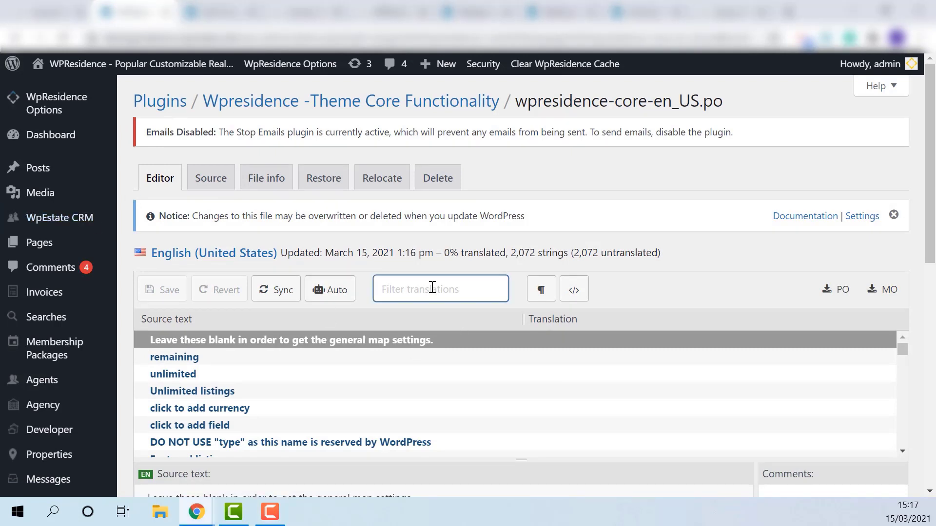
pyautogui.write('Price:')
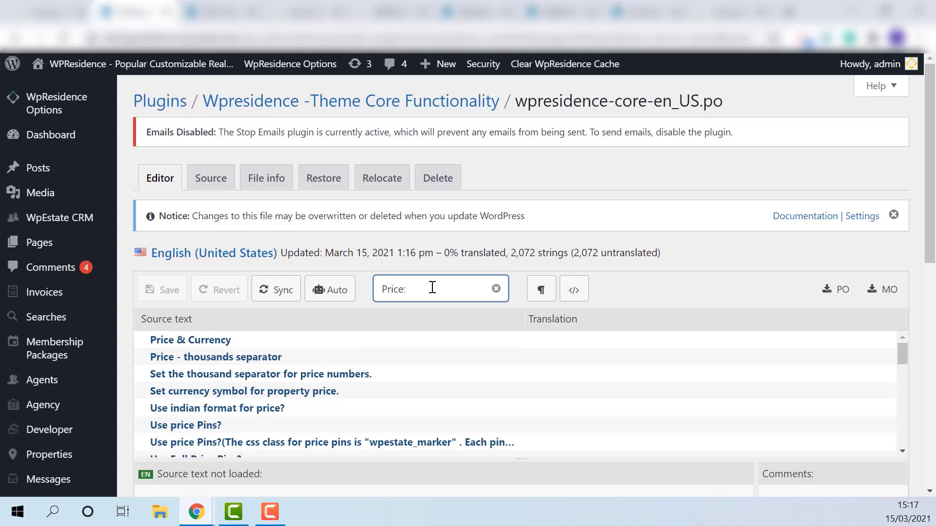
pyautogui.scroll(-10, 435, 392)
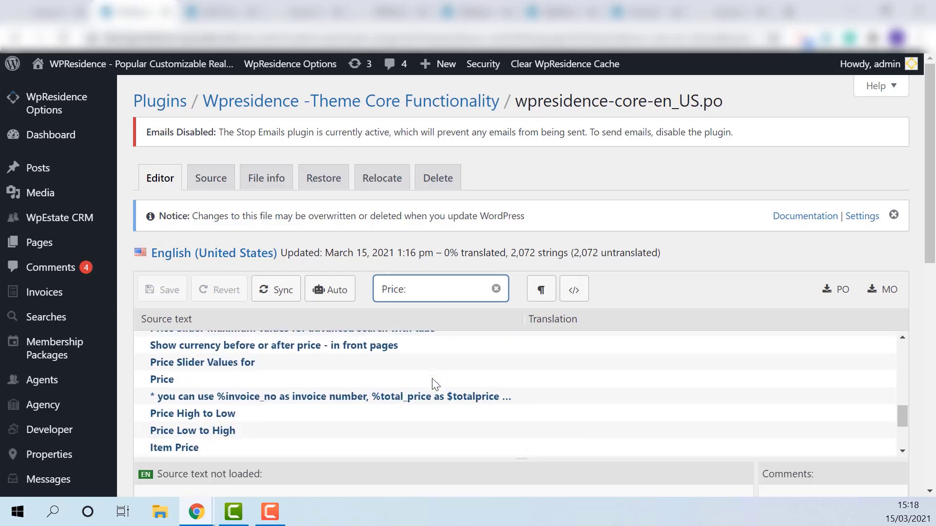
pyautogui.scroll(-4, 433, 384)
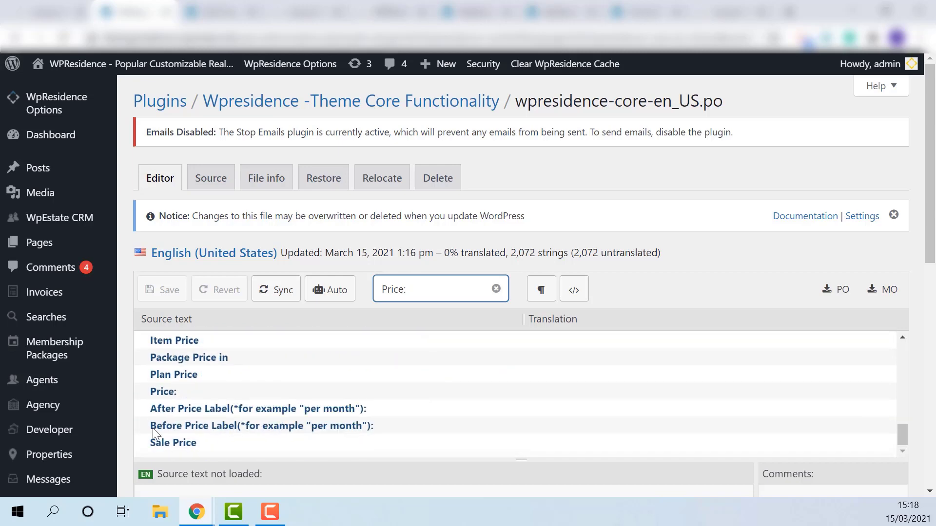
pyautogui.click(165, 390)
# - Translate 'Price:' as 'RENAME' and save the translation file
pyautogui.scroll(-7, 458, 370)
pyautogui.click(230, 313)
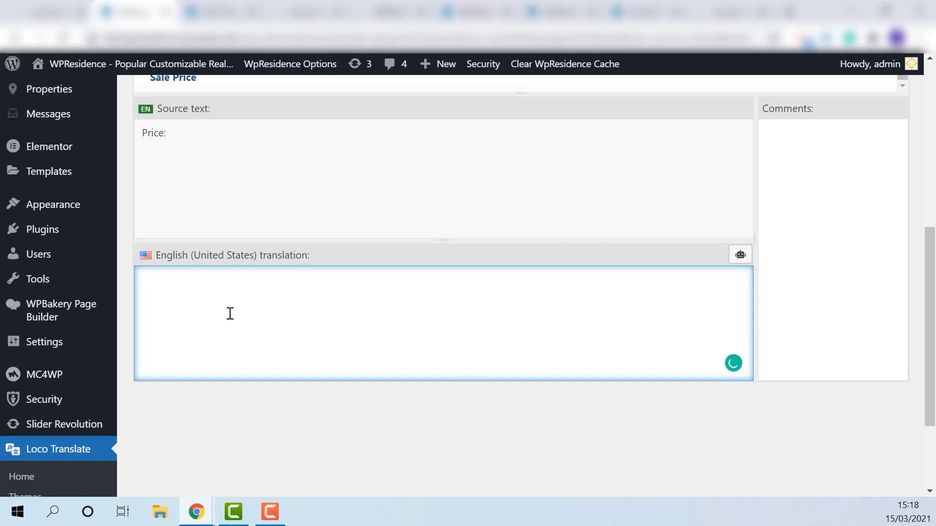
pyautogui.write('RENAME')
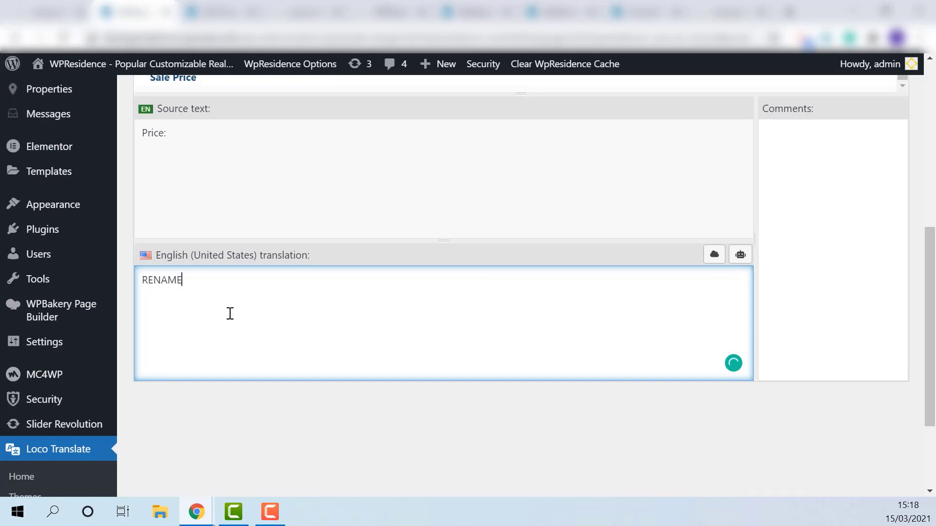
pyautogui.scroll(5, 210, 229)
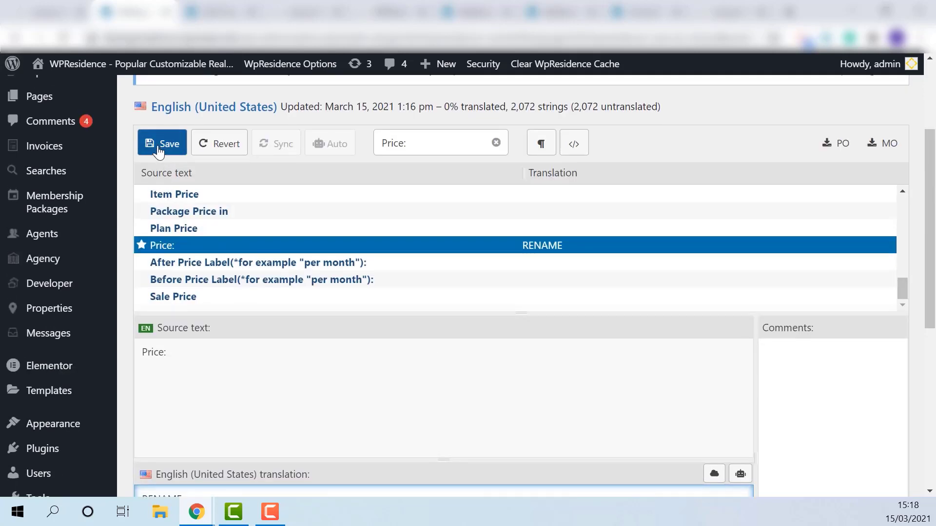
pyautogui.click(159, 147)
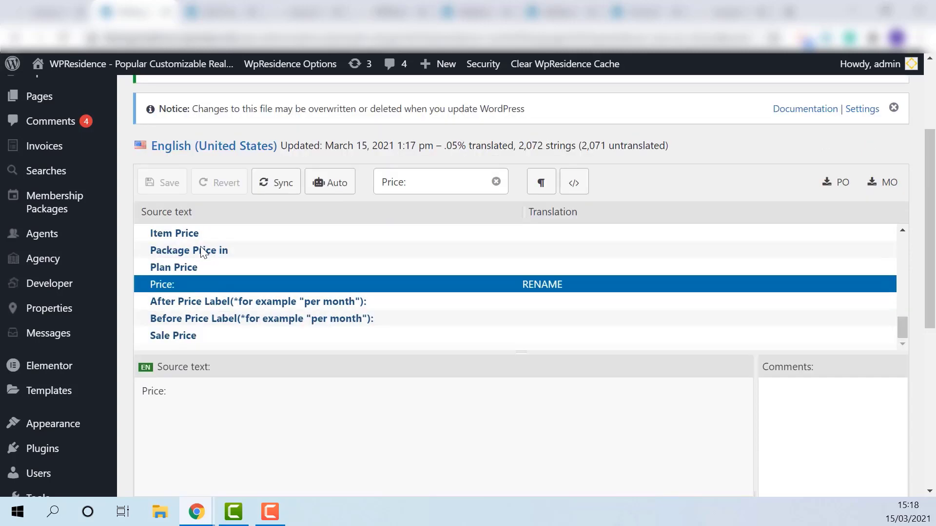
pyautogui.click(194, 2)
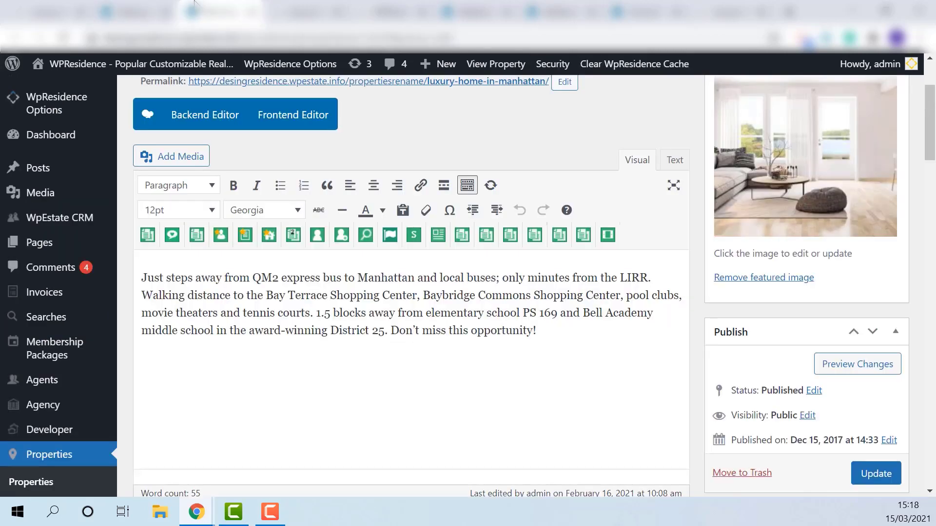
# - Reload the property edit page and confirm Property Details labels the price 'RENAME' (450)
pyautogui.click(63, 60)
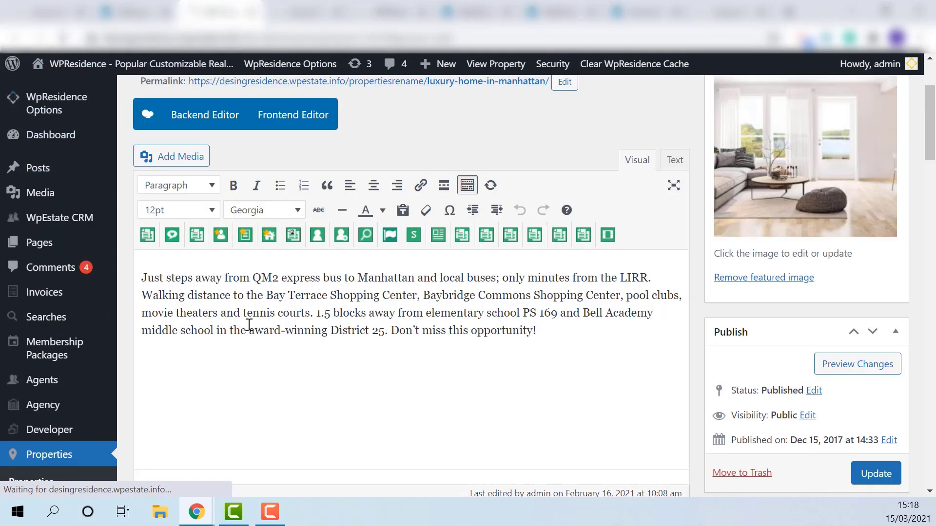
pyautogui.scroll(-8, 251, 322)
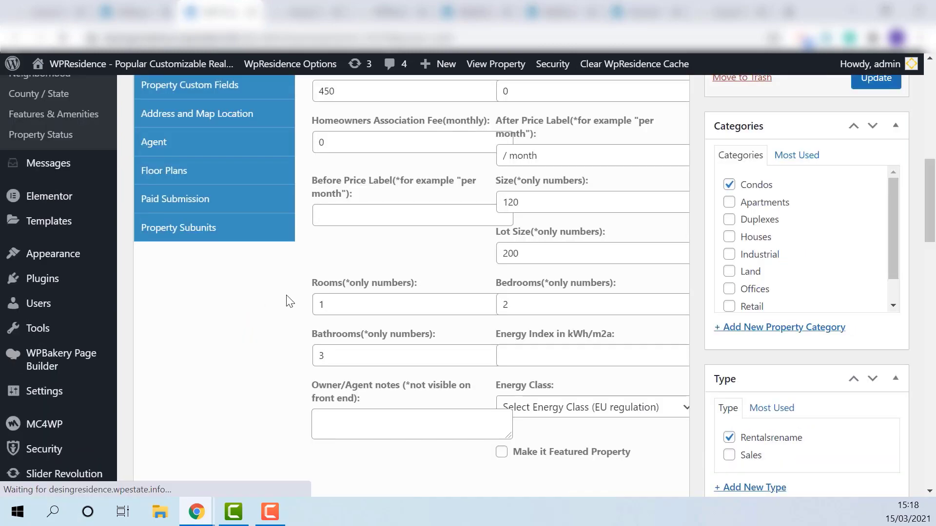
pyautogui.scroll(10, 288, 299)
pyautogui.scroll(-10, 287, 300)
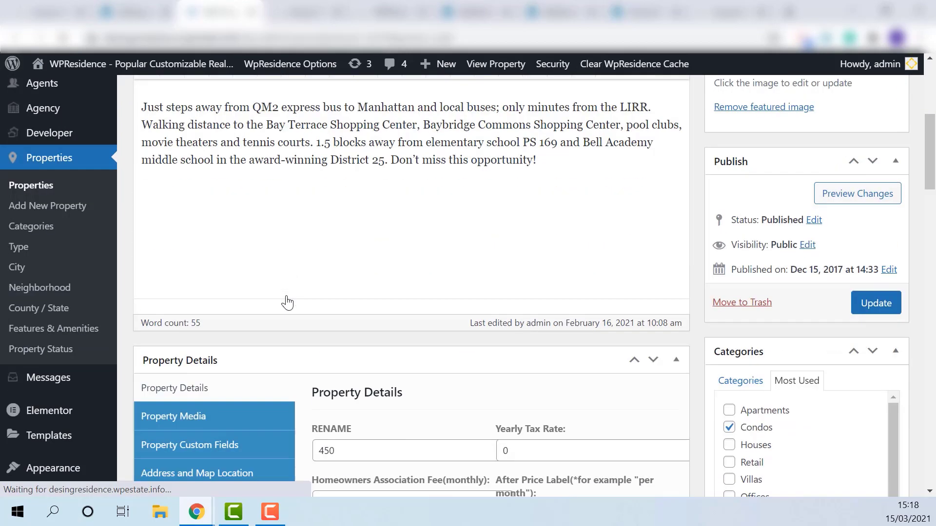
pyautogui.moveTo(366, 142); pyautogui.dragTo(308, 145)
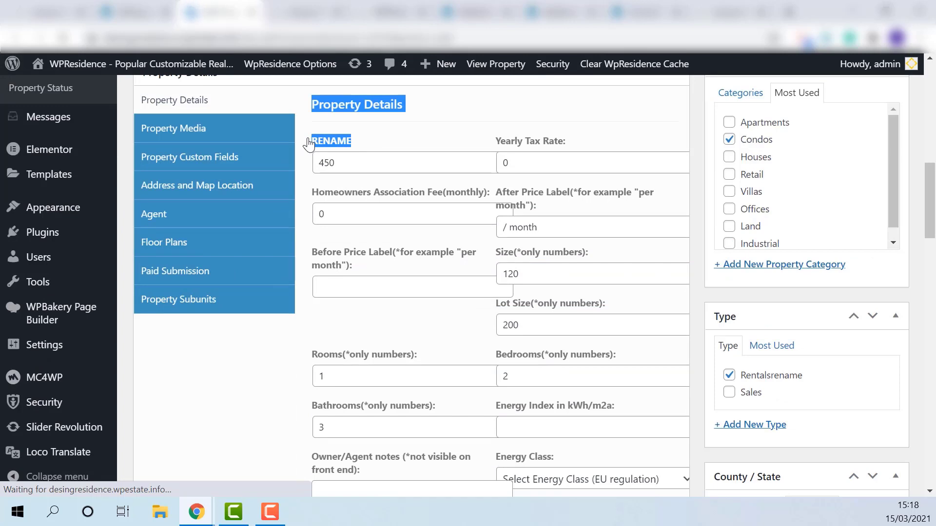